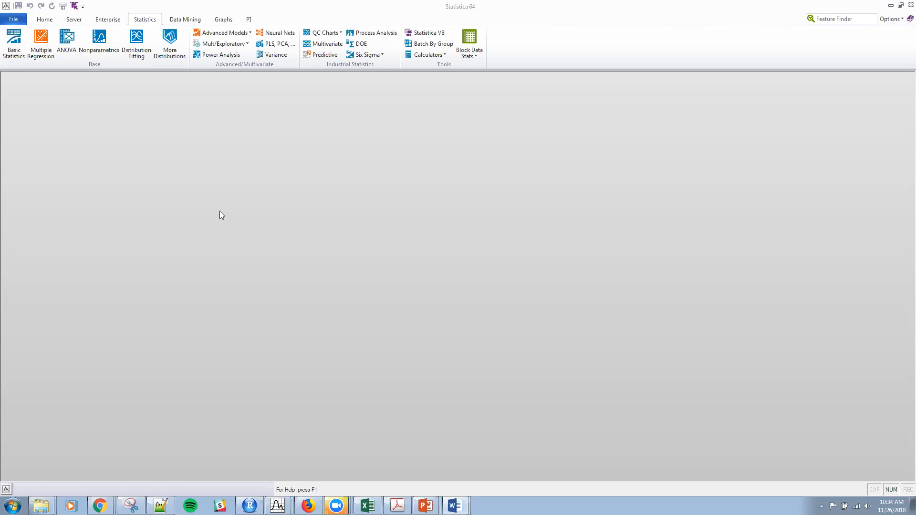
Open the Bulbs spreadsheet from the example datasets
left_click(13, 20)
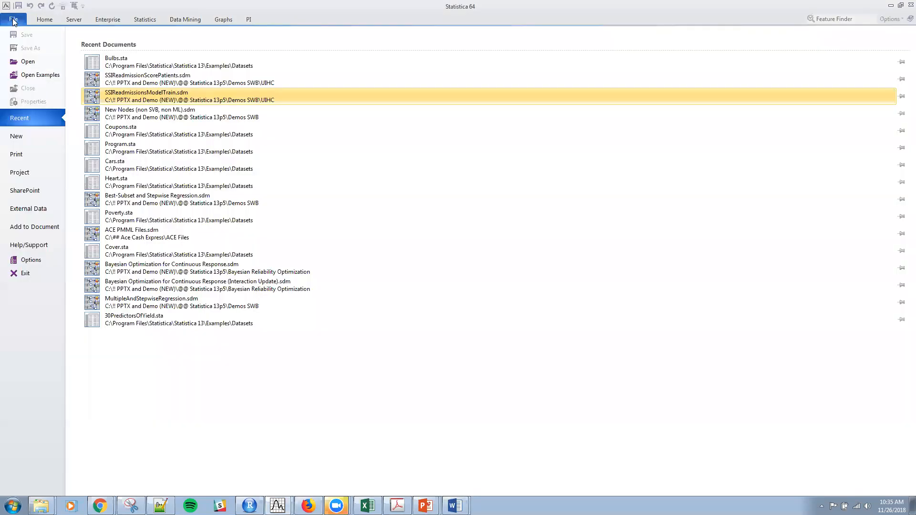
left_click(27, 78)
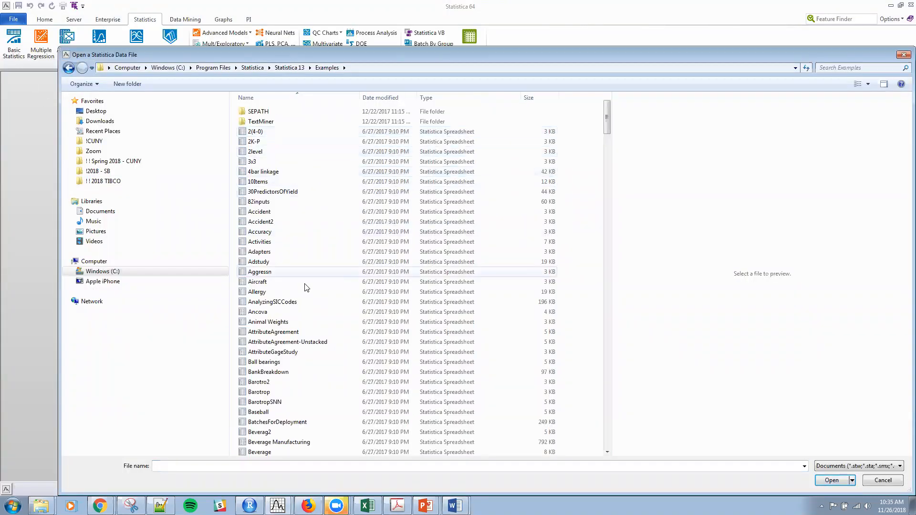
key("b")
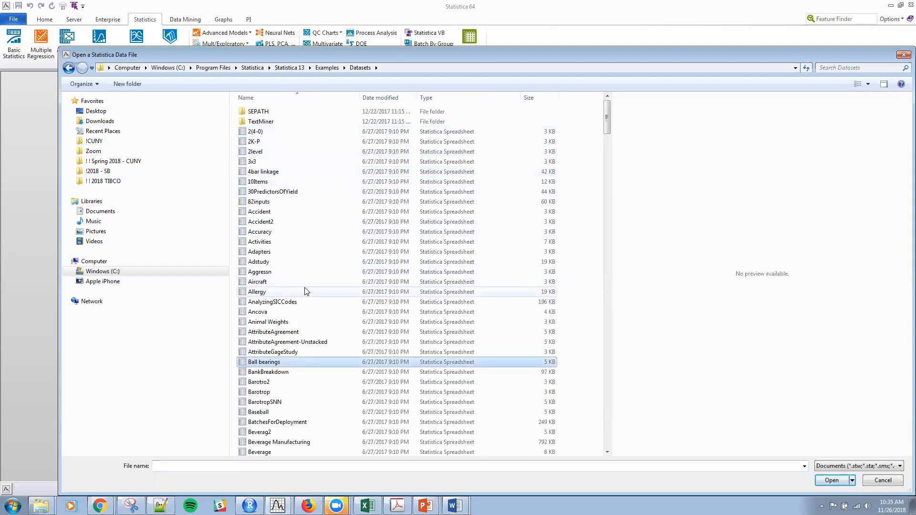
scroll(304, 400, "down", 3)
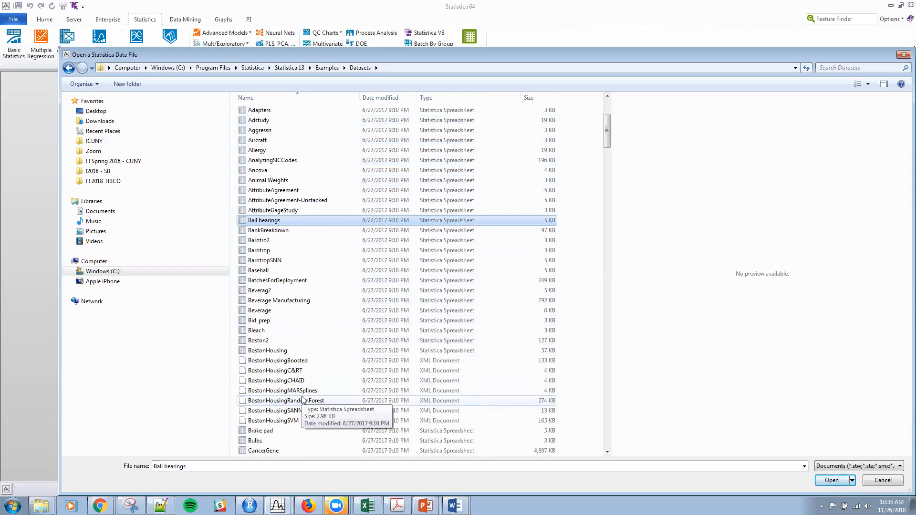
scroll(303, 400, "down", 3)
left_click(295, 354)
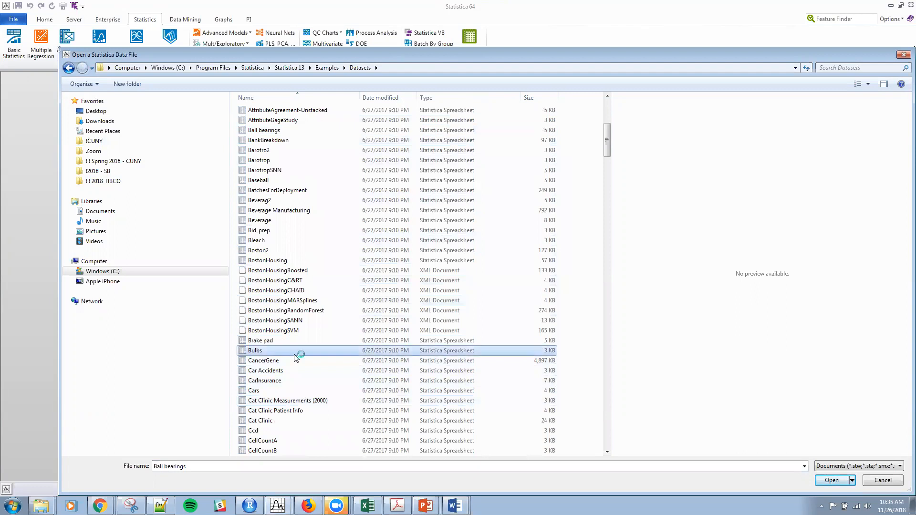
left_click(829, 482)
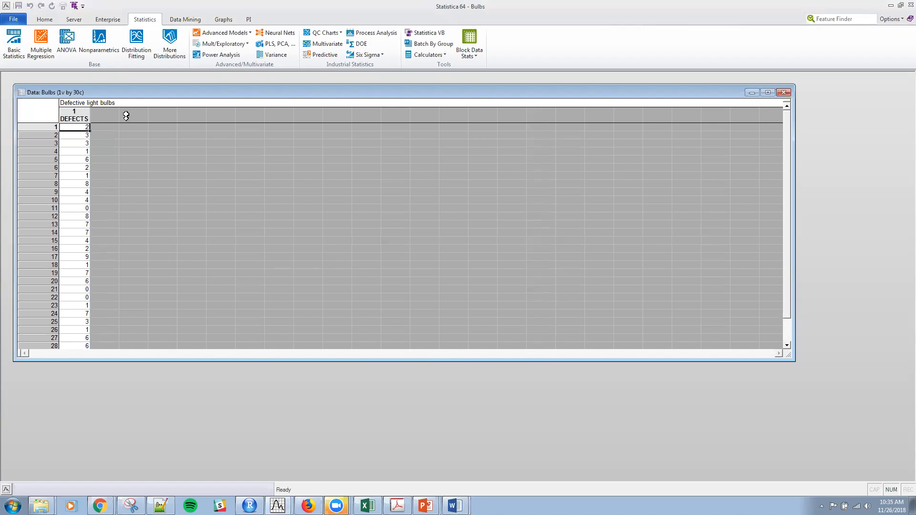
Start a quality control P chart for attributes on the Bulbs data
left_click(133, 194)
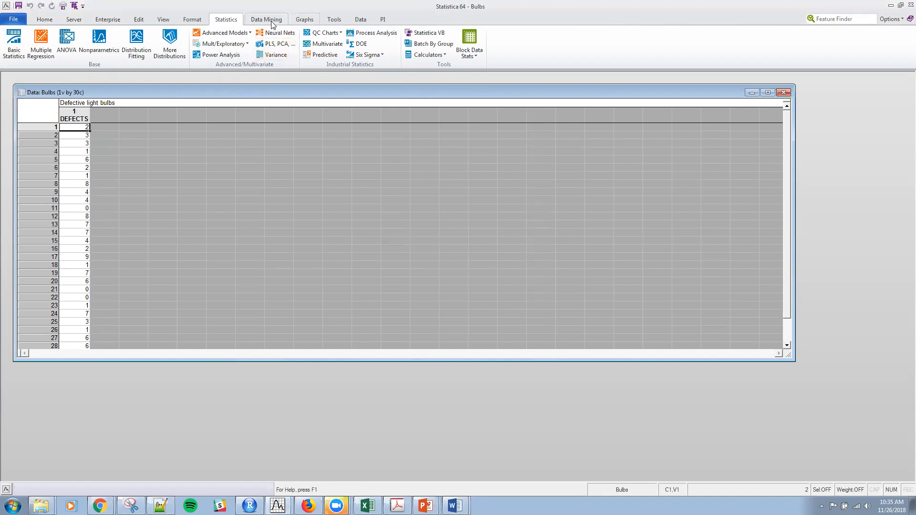
left_click(340, 34)
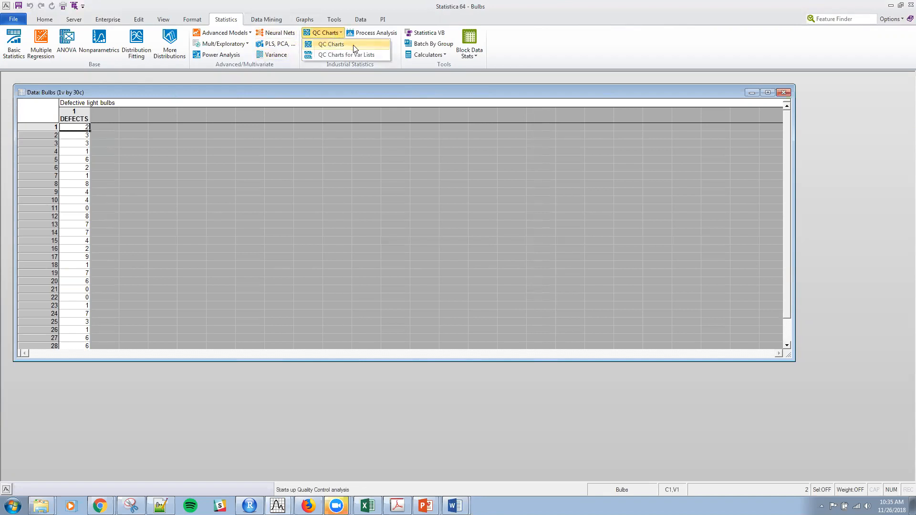
left_click(340, 44)
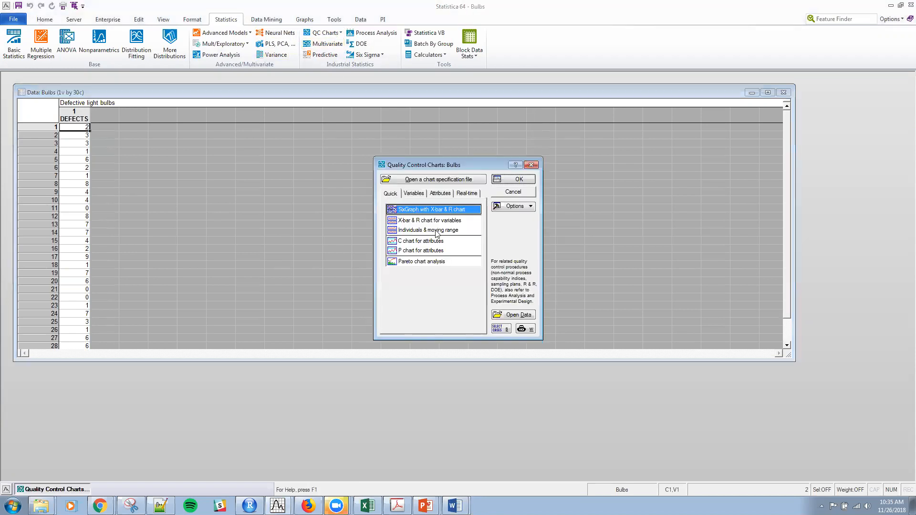
left_click(432, 251)
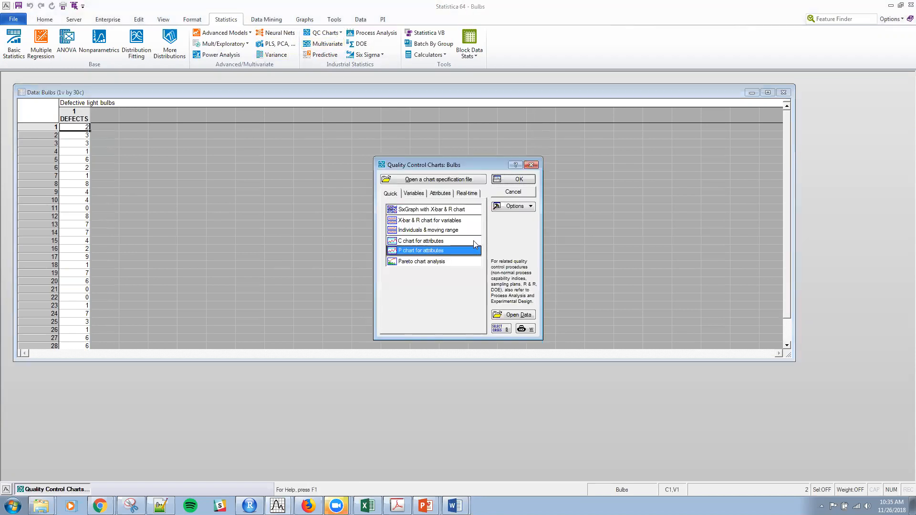
left_click(518, 180)
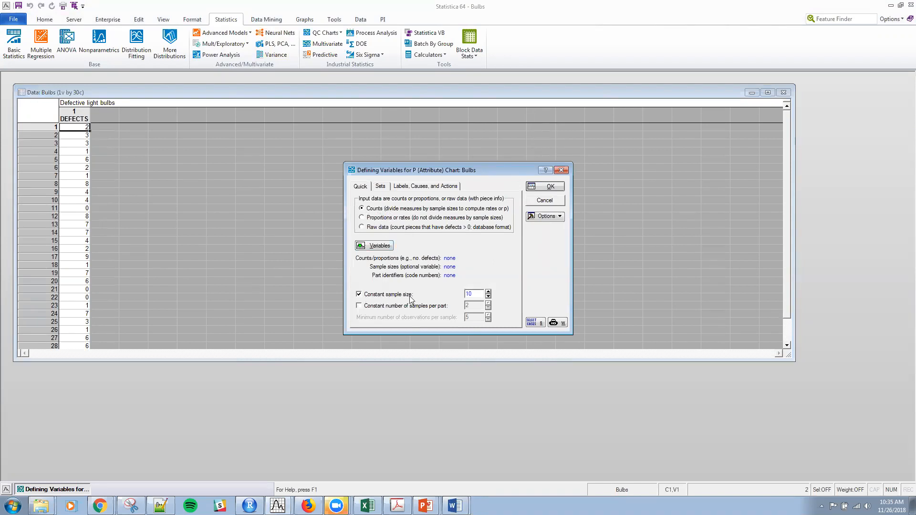
Set the P chart's constant sample size to 100 and check the set and label options
type("0")
left_click(381, 189)
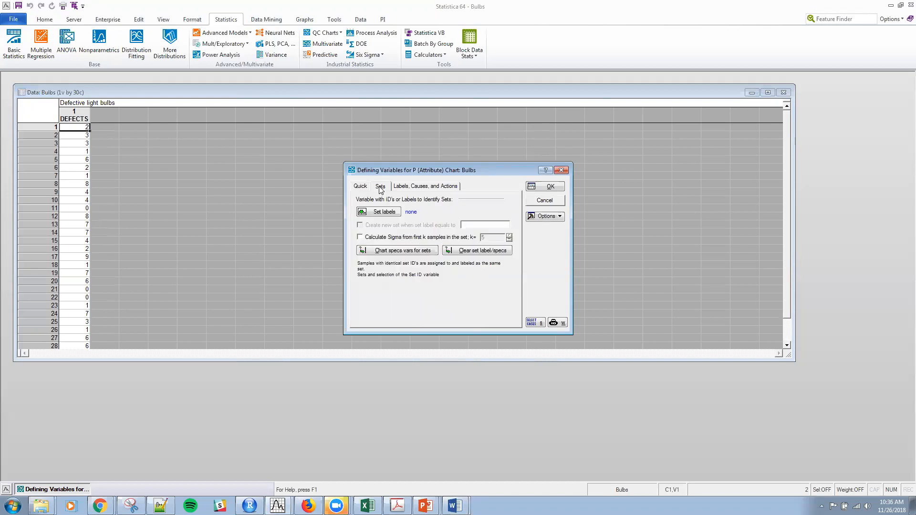
left_click(359, 189)
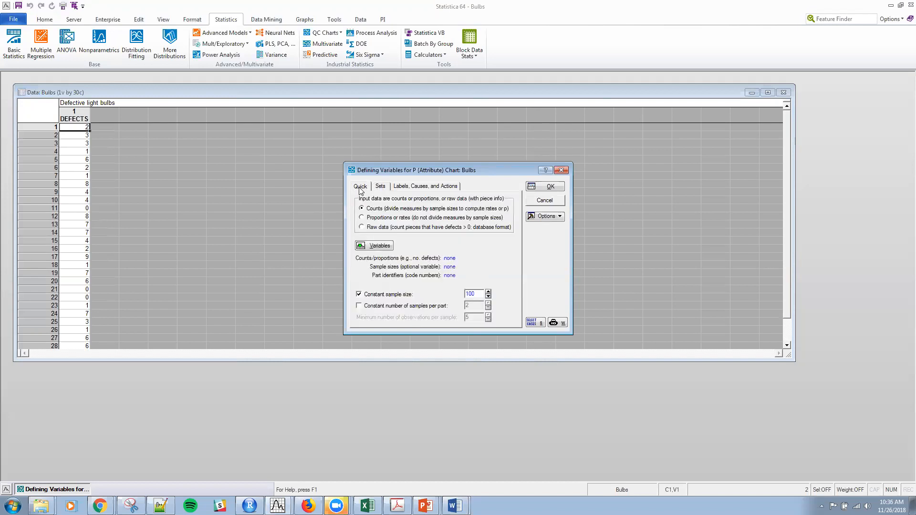
left_click(424, 191)
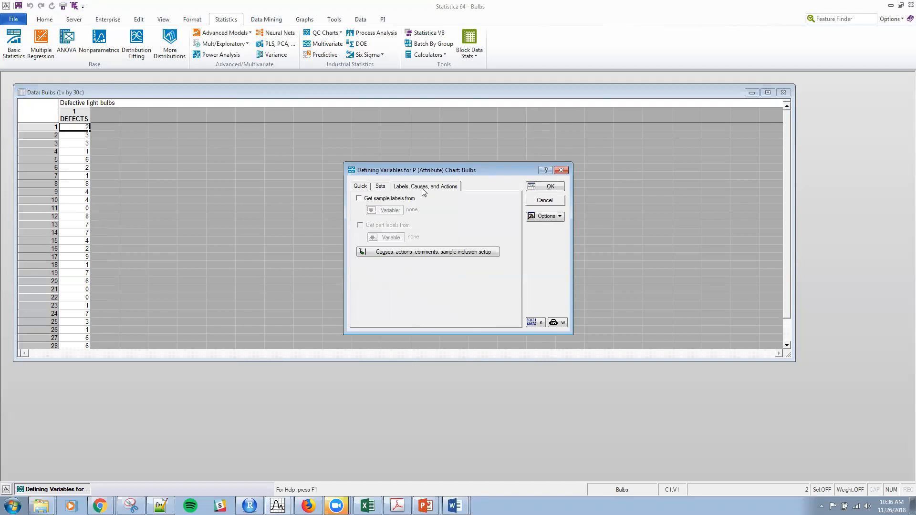
left_click(359, 189)
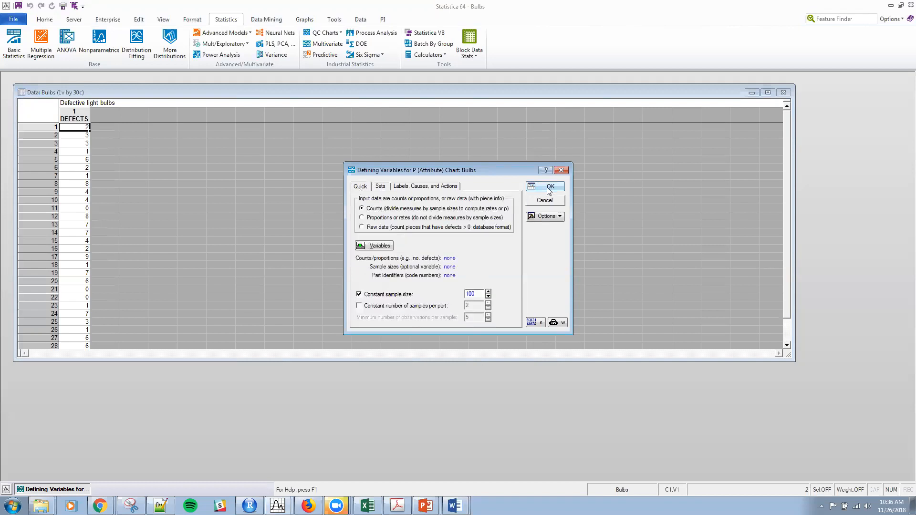
Choose DEFECTS as the counts variable, generate the P chart and enlarge the chart window
left_click(549, 189)
left_click(366, 192)
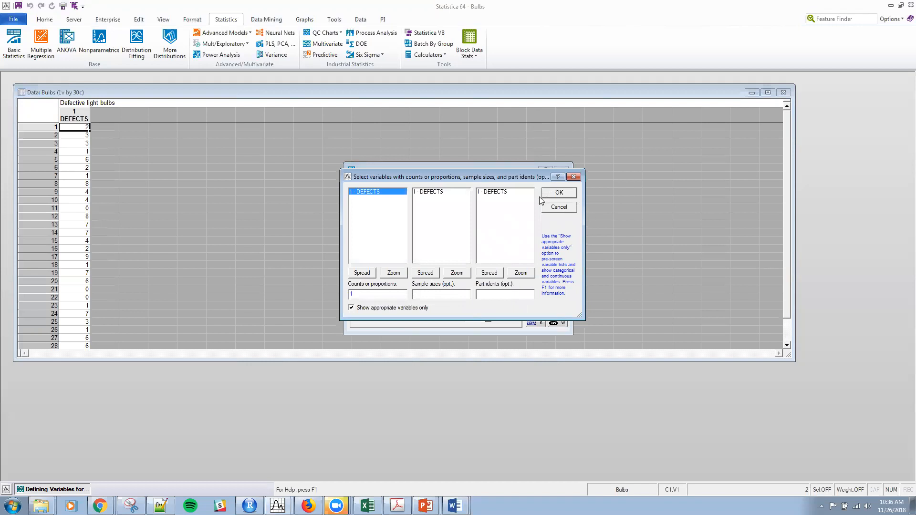
left_click(559, 192)
left_click(557, 190)
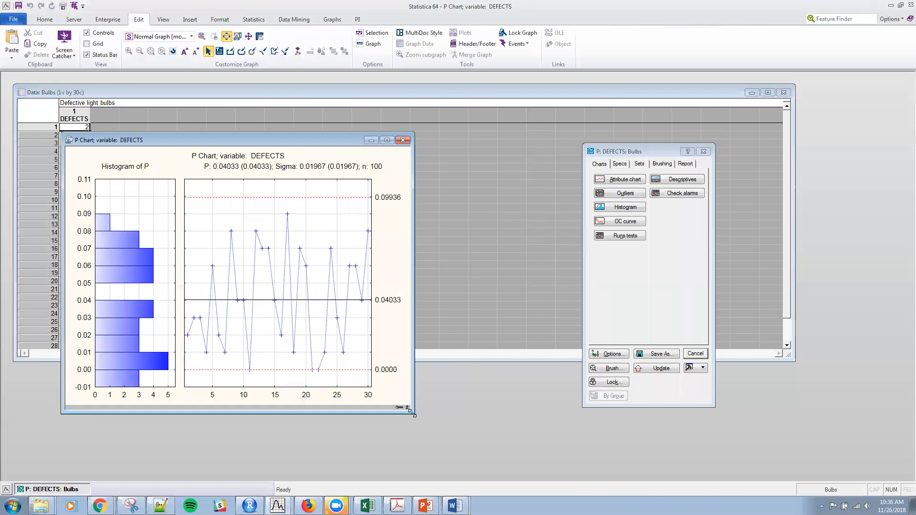
left_click_drag(412, 414, 470, 455)
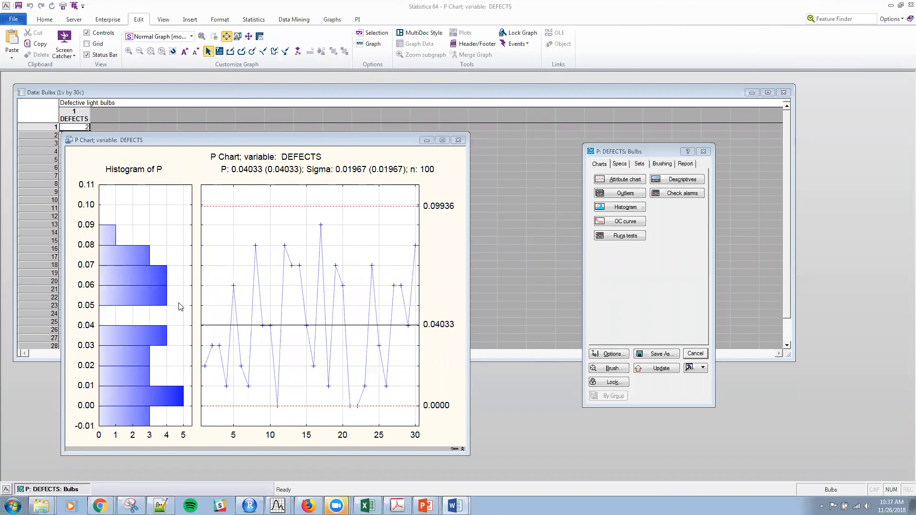
Produce the runs tests for DEFECTS, enlarge the results table and place it beside the P chart
left_click(626, 236)
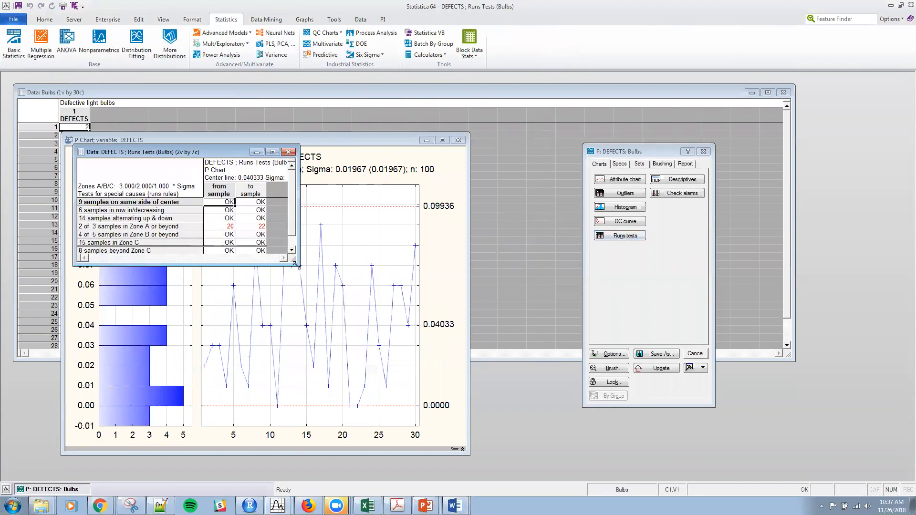
left_click_drag(294, 264, 436, 365)
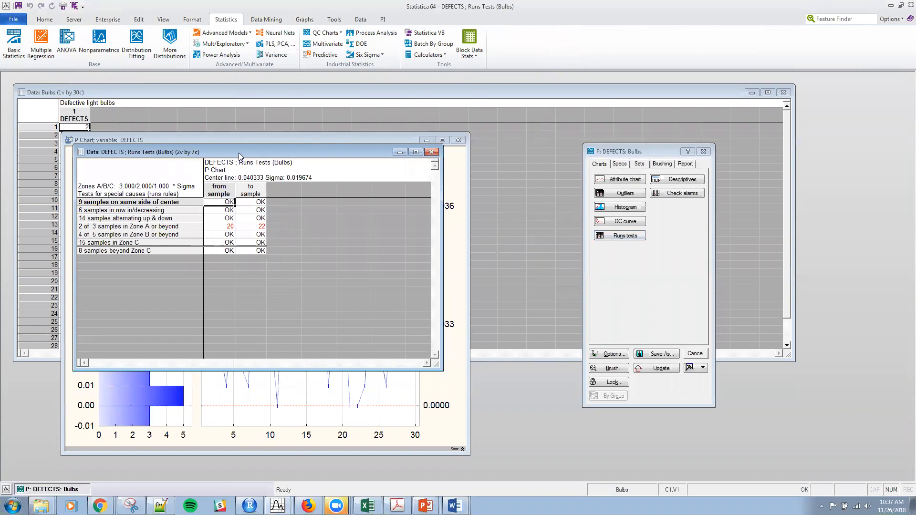
left_click_drag(239, 155, 367, 169)
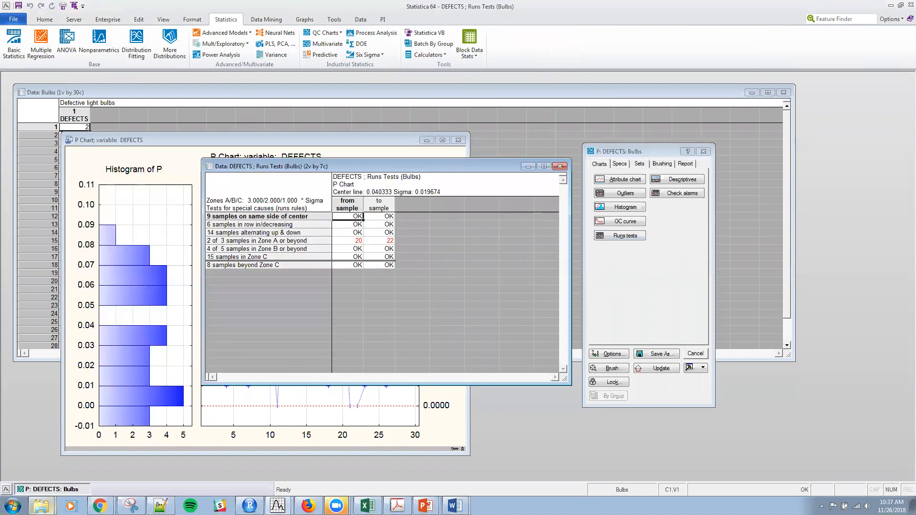
left_click(49, 491)
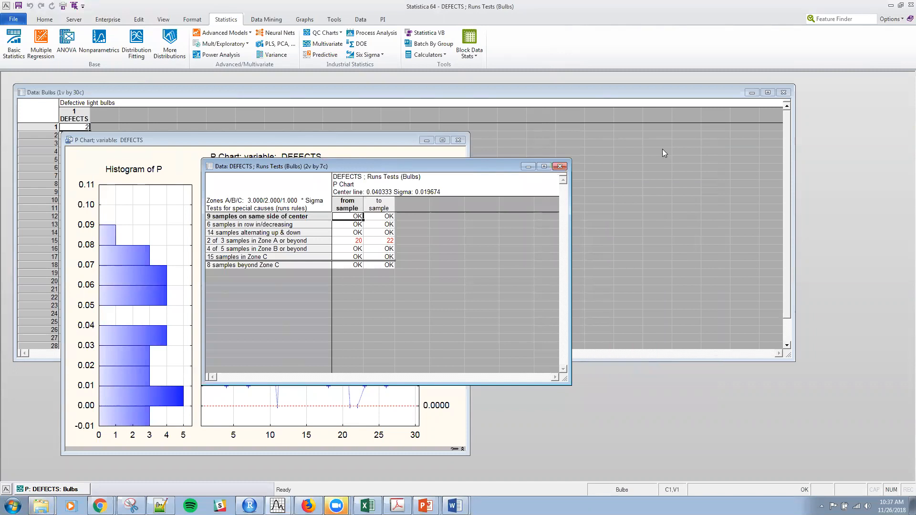
left_click_drag(387, 168, 664, 152)
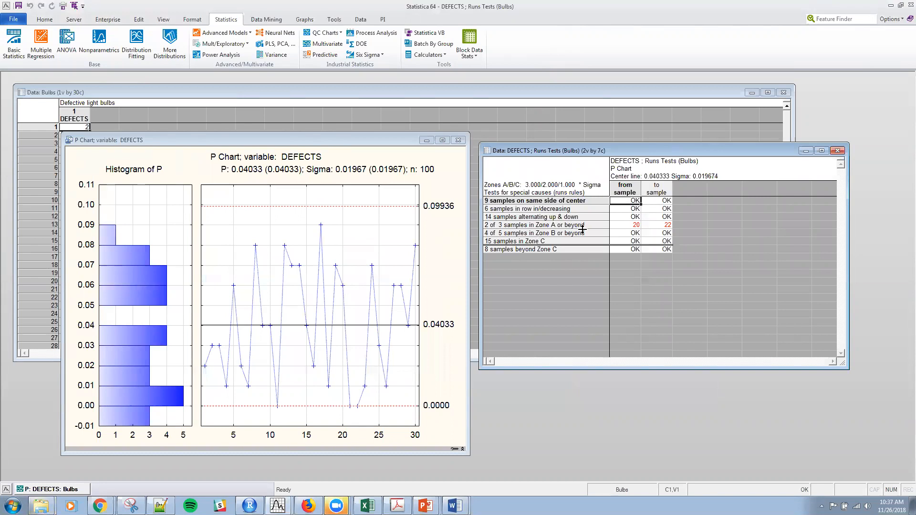
left_click_drag(582, 230, 583, 230)
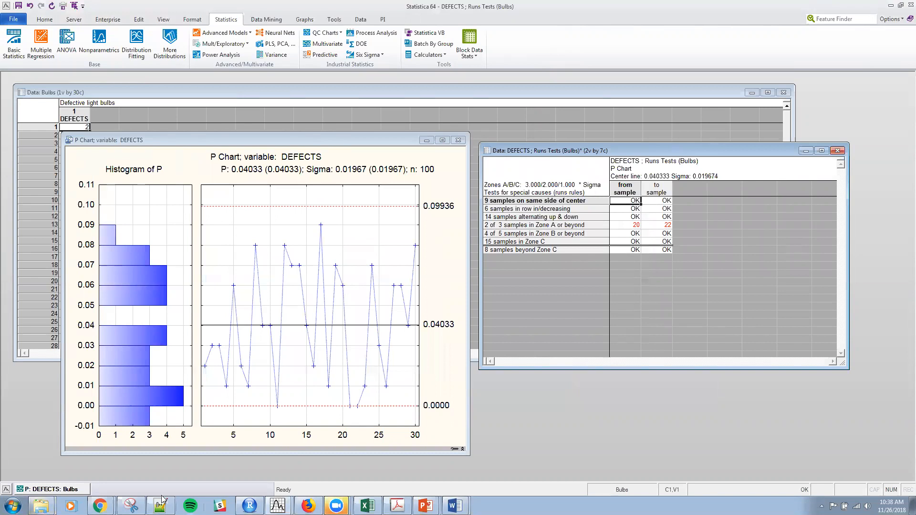
Set the P chart's upper control limit to the specific value .1 and update the chart
left_click(54, 494)
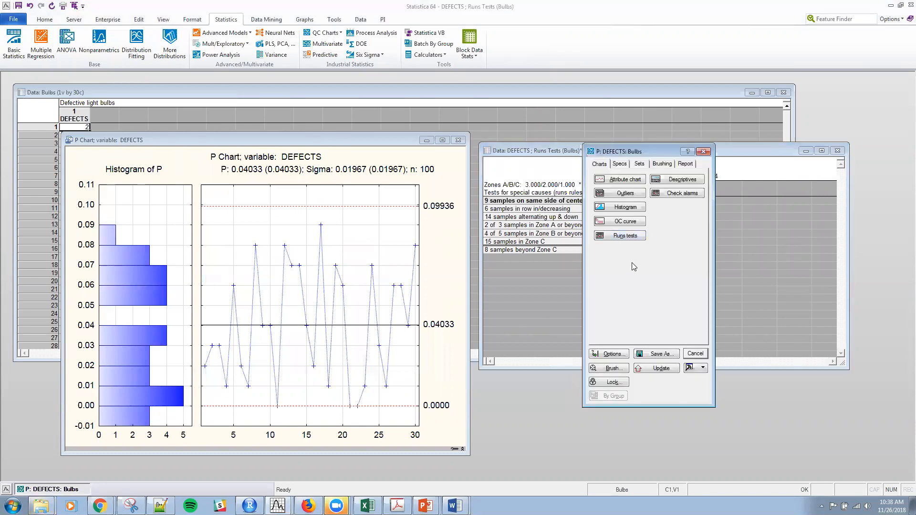
left_click(620, 164)
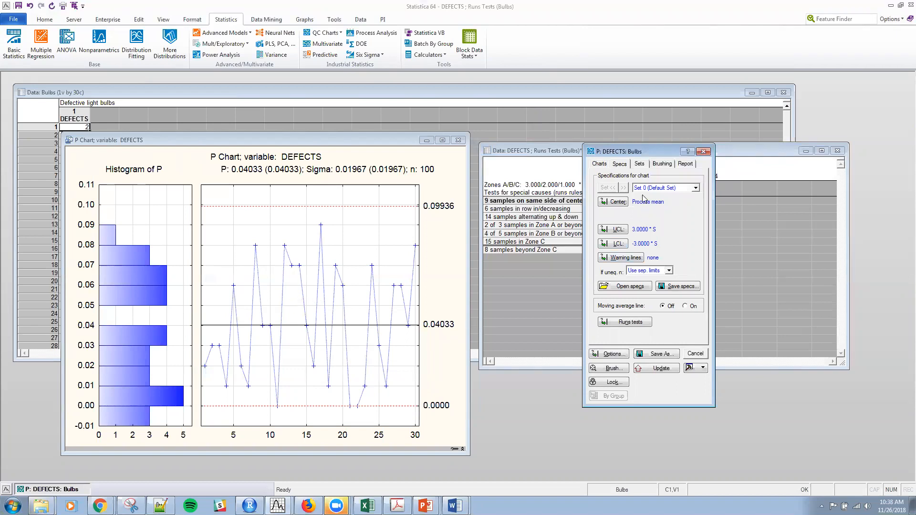
left_click(600, 164)
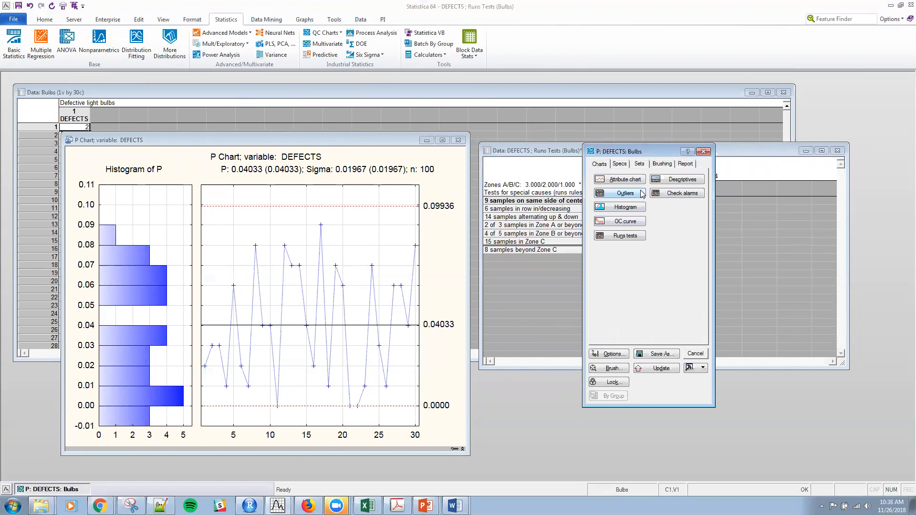
left_click(620, 165)
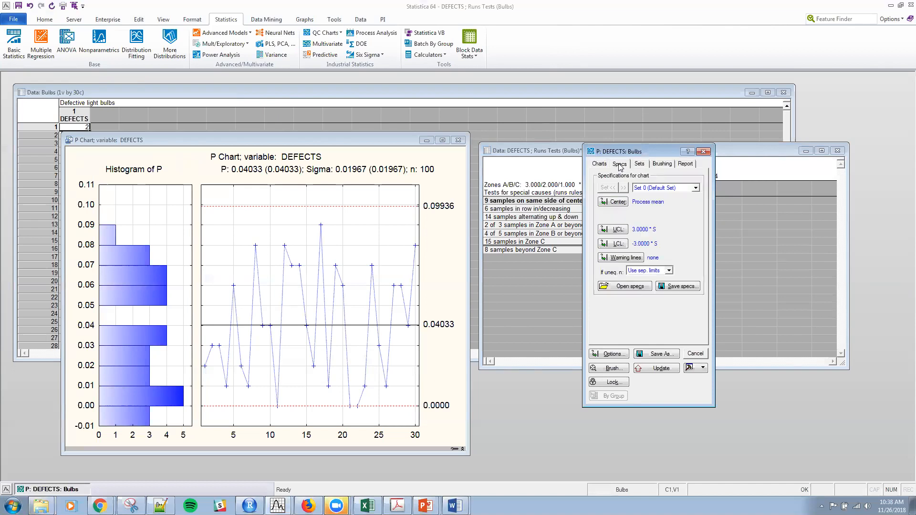
left_click(618, 229)
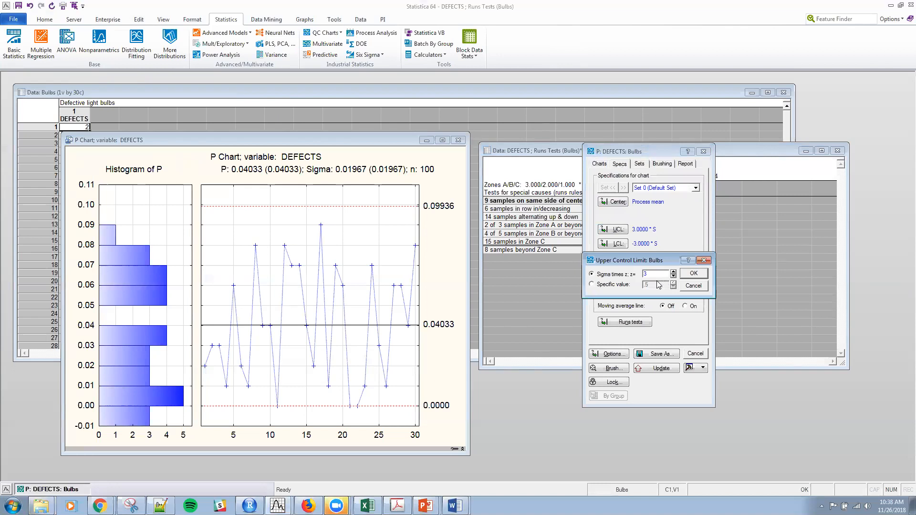
left_click(594, 286)
left_click_drag(660, 285, 641, 286)
type(".1")
left_click(692, 275)
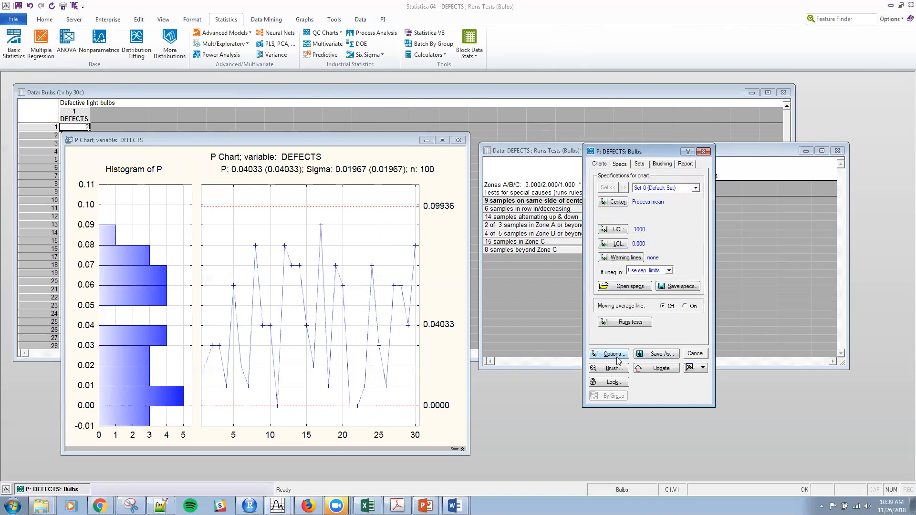
left_click(659, 370)
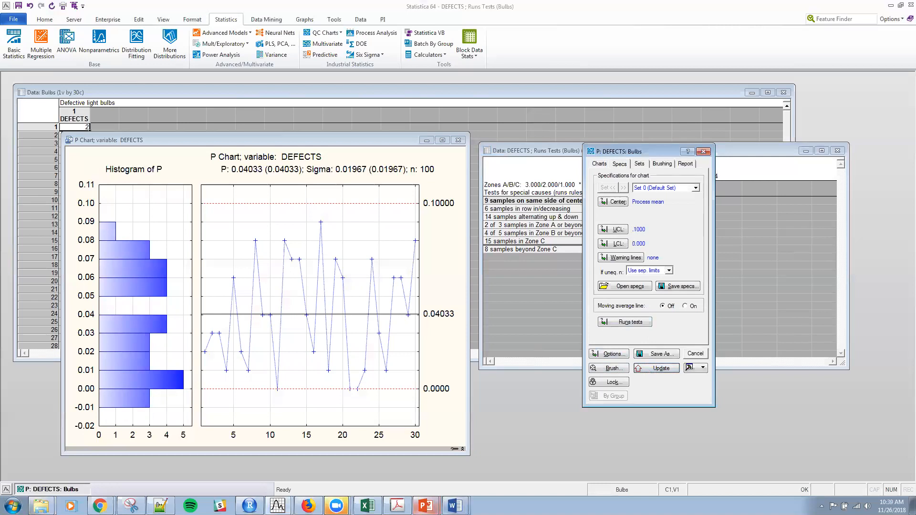
Switch to the PowerPoint presentation "2018-11-26 S74 - Stress Testing, Defect Testing, QC for Attributes"
left_click(426, 506)
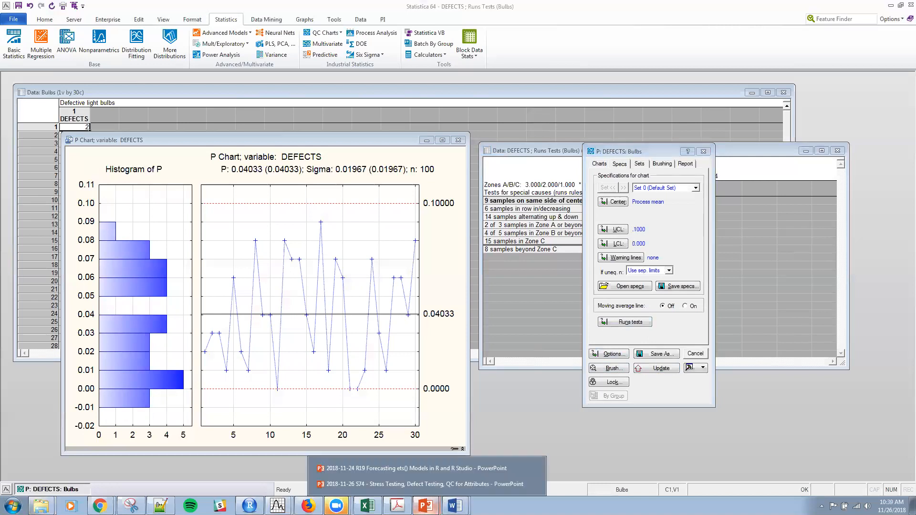
left_click(427, 483)
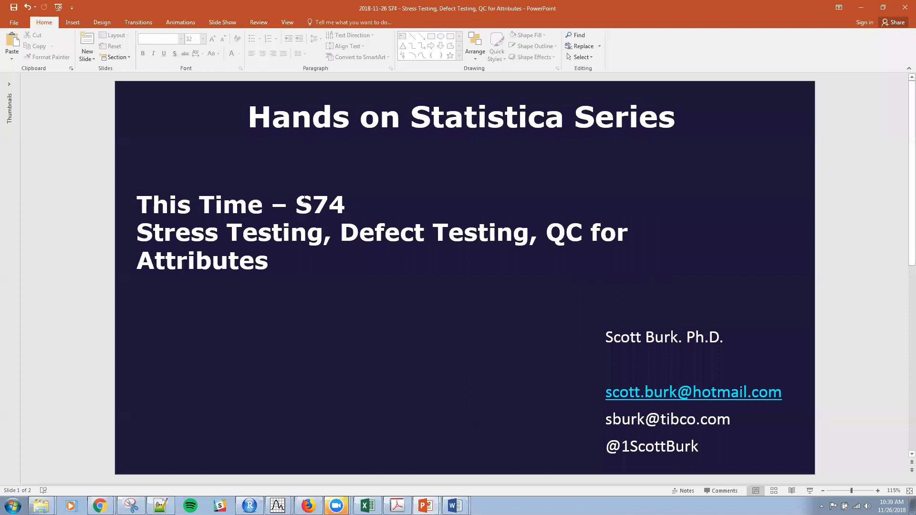